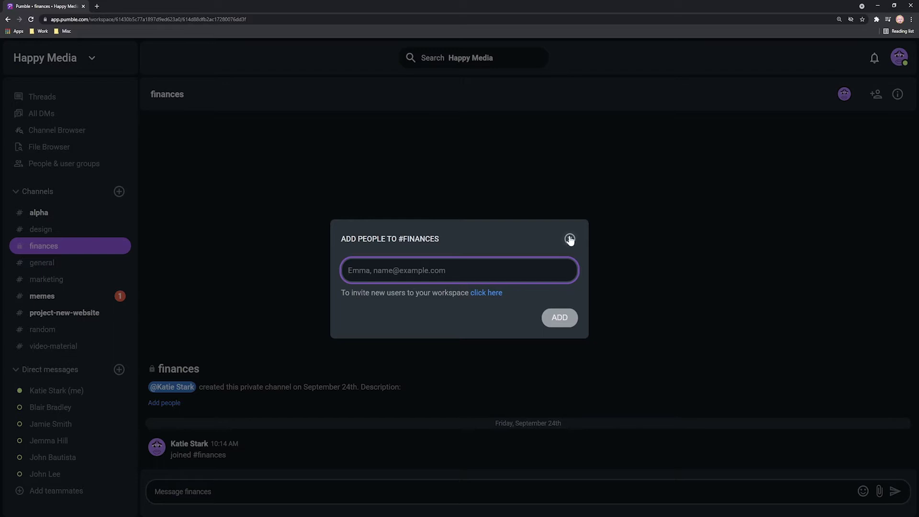
Close the dialog for adding people to the finances channel
{"action": "left_click", "coordinate": [570, 239]}
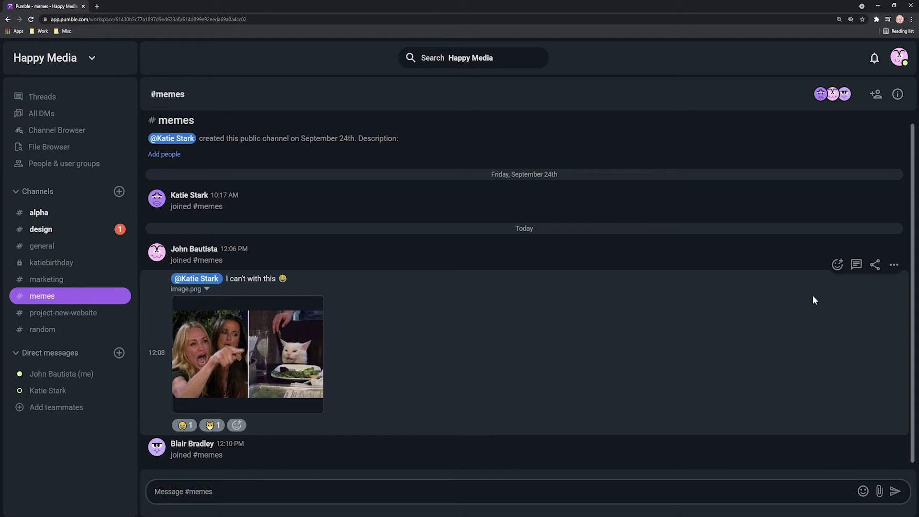
Reply "Ahahahahahaah" in the thread of the meme image message and add the laughing and cat reactions to it
{"action": "left_click", "coordinate": [855, 264]}
{"action": "left_click", "coordinate": [730, 321]}
{"action": "type", "text": "Ahahahahahaah"}
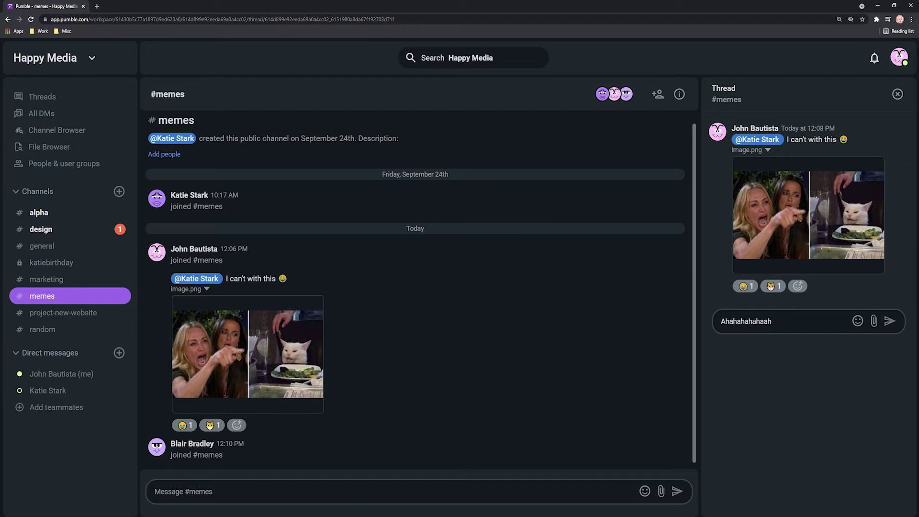
{"action": "key", "text": "Return"}
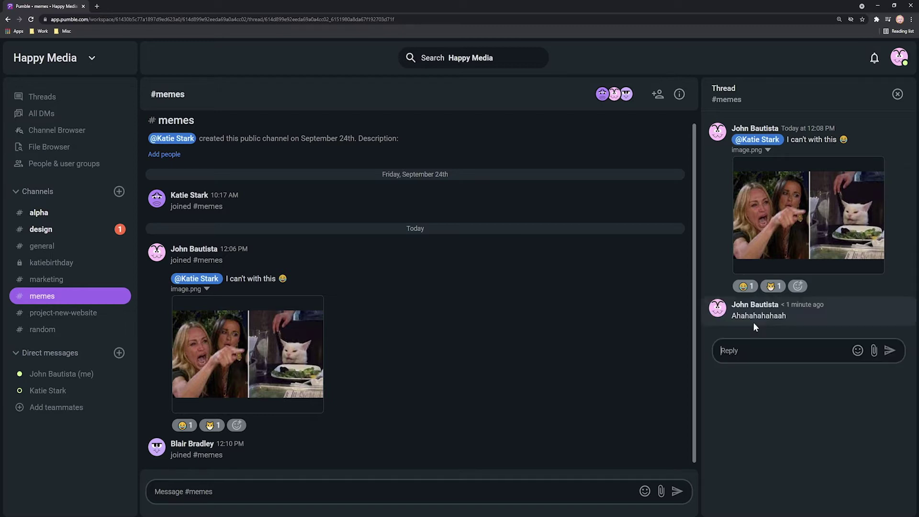
{"action": "left_click", "coordinate": [744, 288]}
{"action": "left_click", "coordinate": [776, 288]}
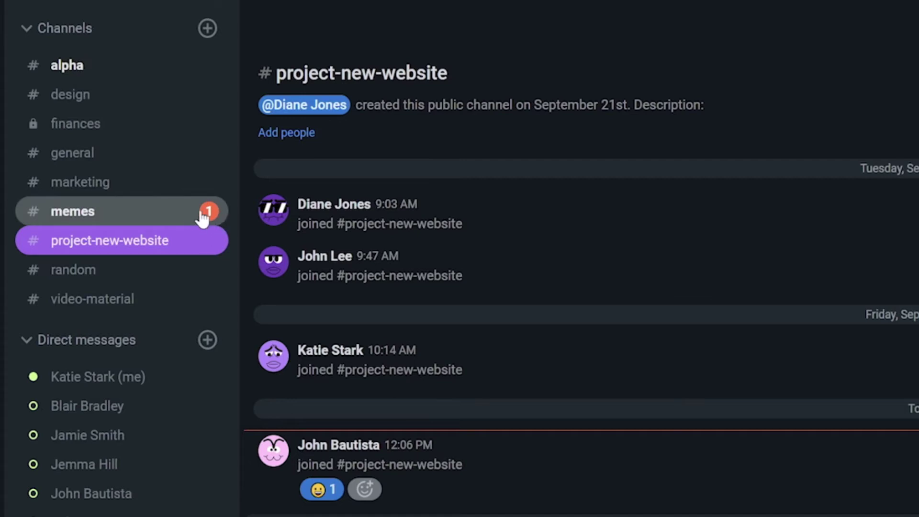
Open the alpha channel and examine the member list in its channel details
{"action": "left_click", "coordinate": [98, 70]}
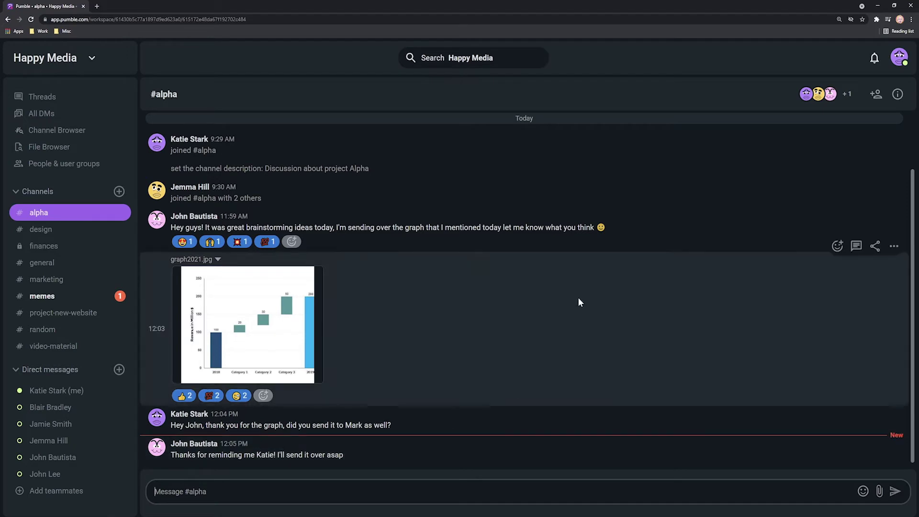
{"action": "left_click", "coordinate": [897, 95]}
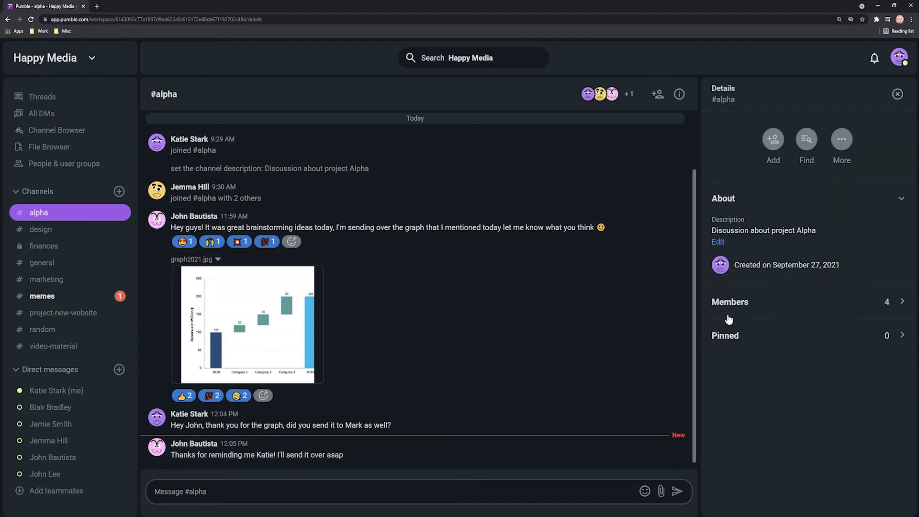
{"action": "left_click", "coordinate": [748, 305]}
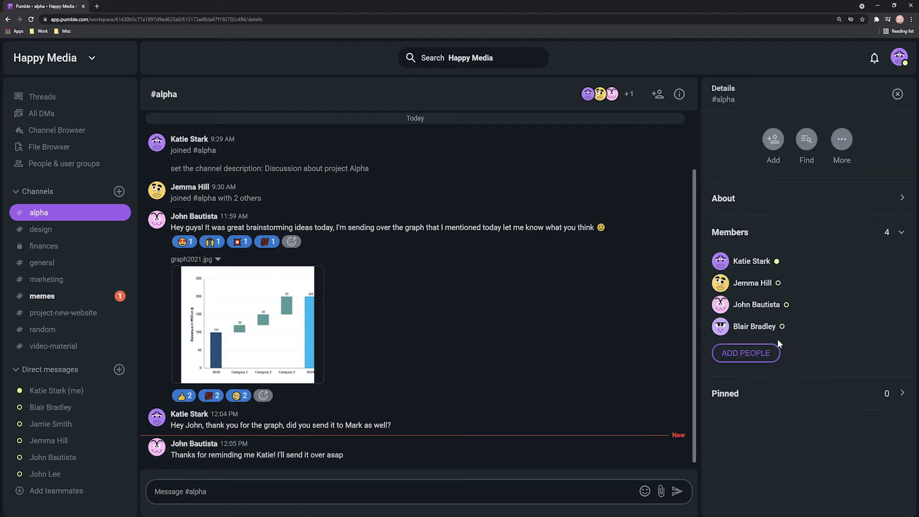
{"action": "left_click", "coordinate": [898, 94]}
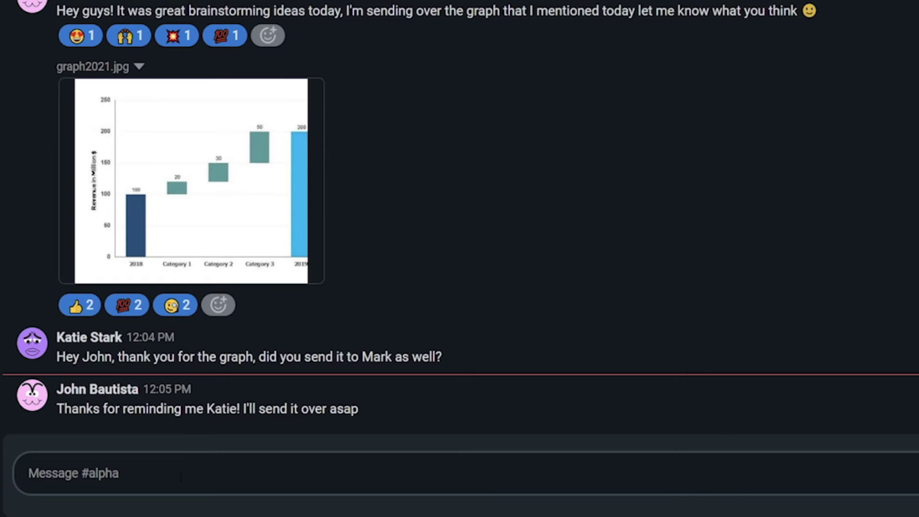
Send the message "Thank you!" in the alpha channel and pin the graph2021.jpg message there
{"action": "type", "text": "Thank you"}
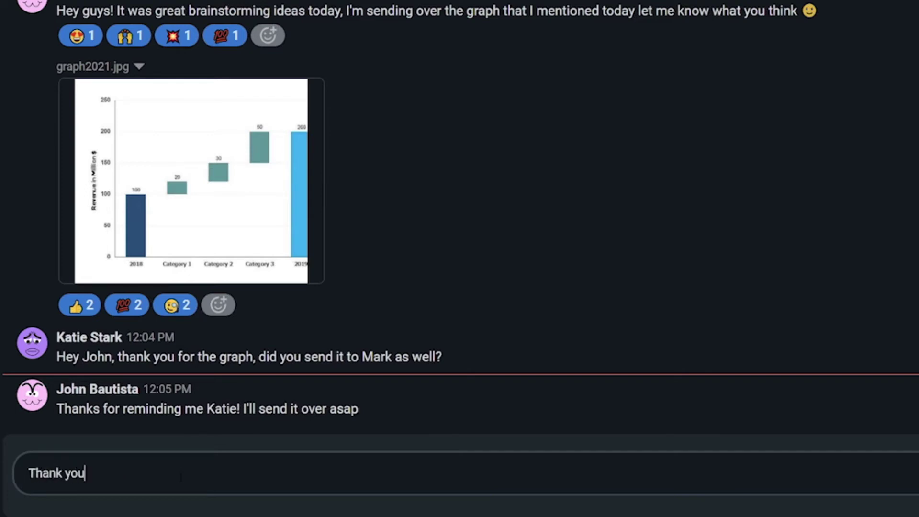
{"action": "type", "text": "!"}
{"action": "key", "text": "Return"}
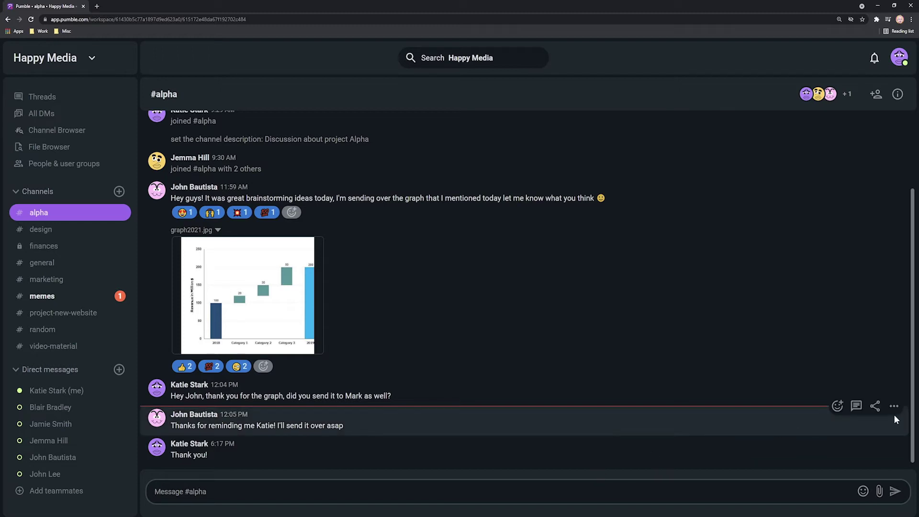
{"action": "left_click", "coordinate": [894, 217]}
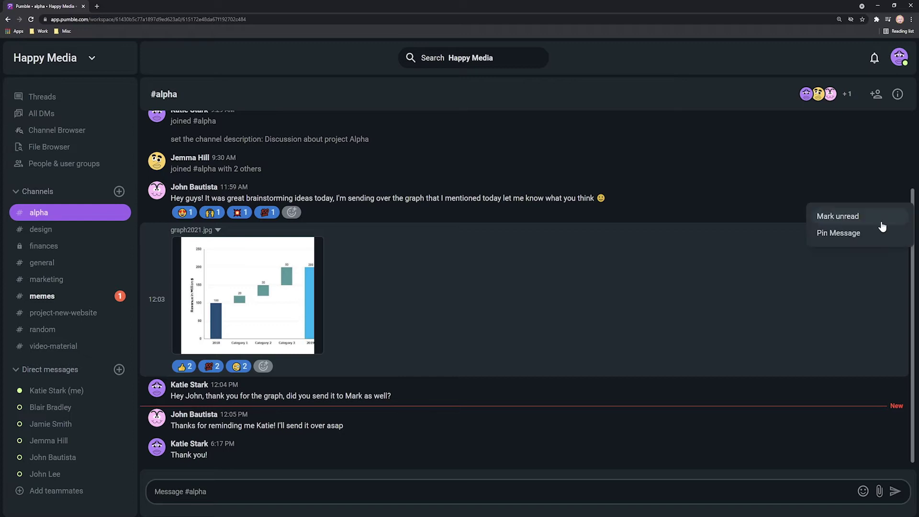
{"action": "left_click", "coordinate": [837, 234]}
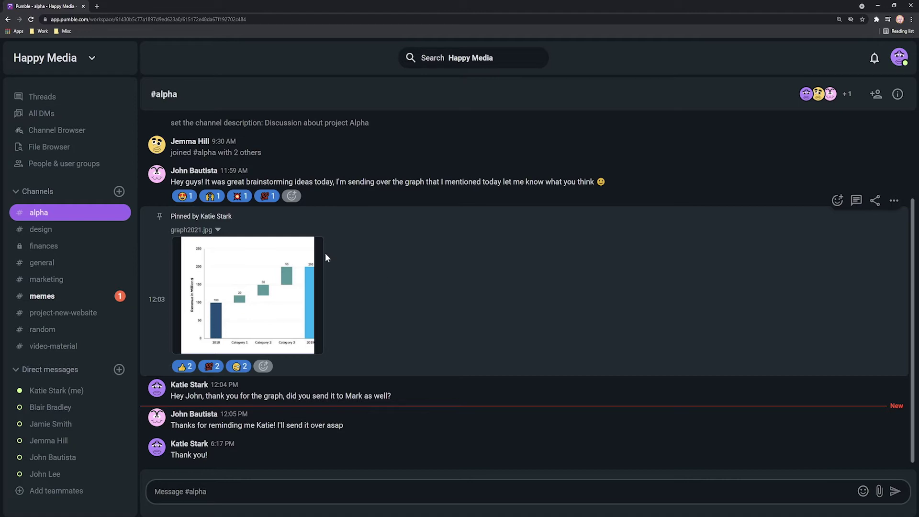
View the workspace's channel list, and search the messages for "graph", checking the people and channel filters
{"action": "left_click", "coordinate": [60, 131]}
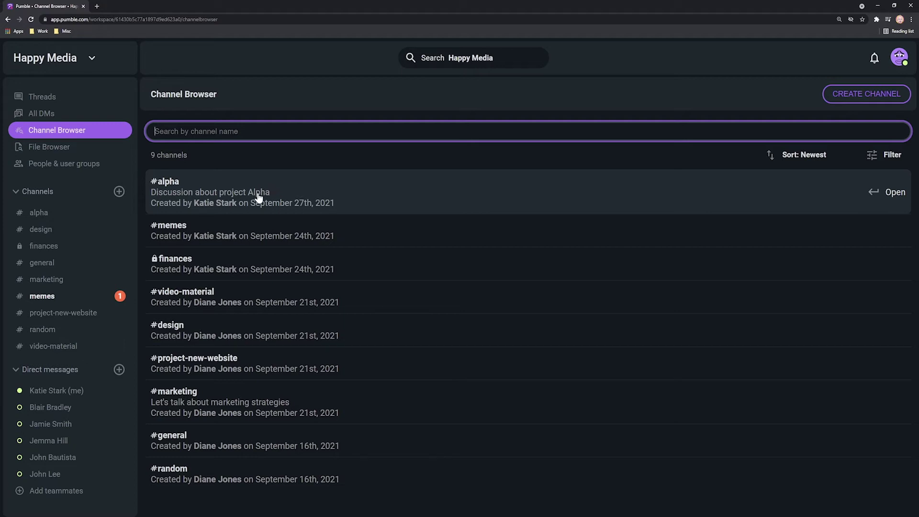
{"action": "left_click", "coordinate": [435, 61]}
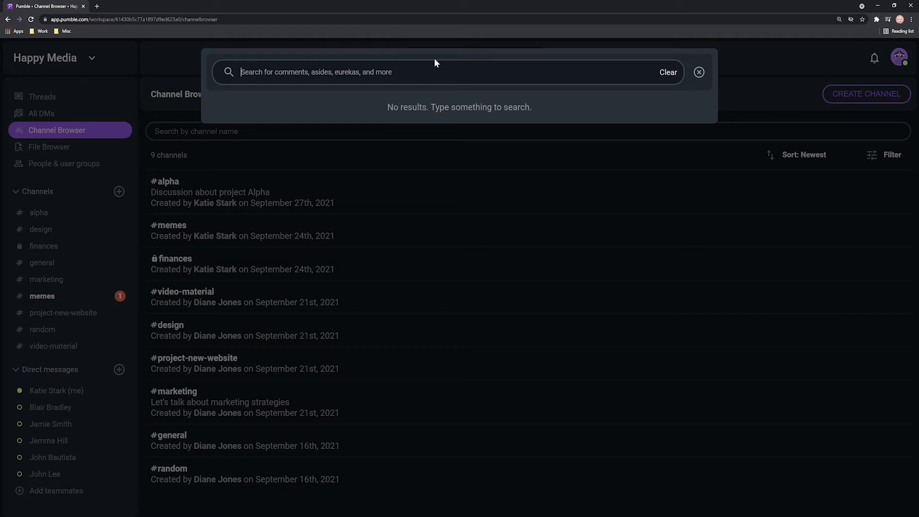
{"action": "type", "text": "graph"}
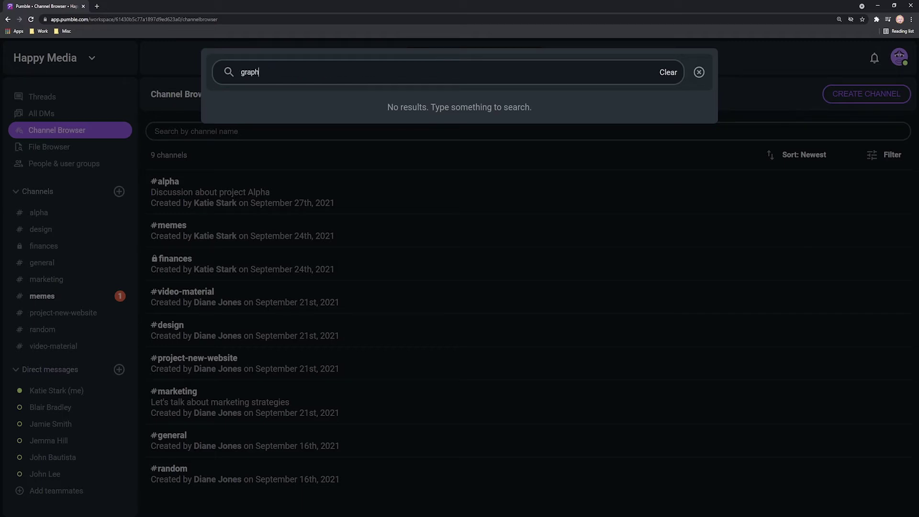
{"action": "key", "text": "Return"}
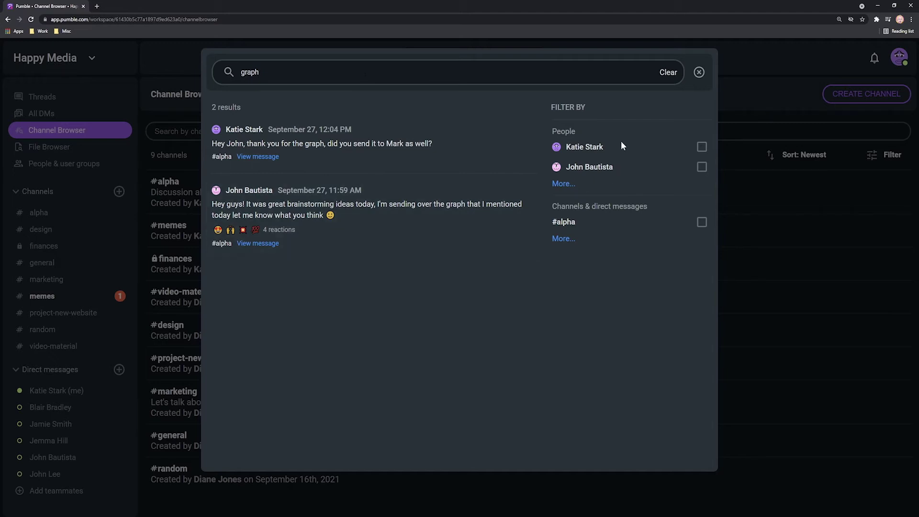
{"action": "left_click", "coordinate": [566, 239]}
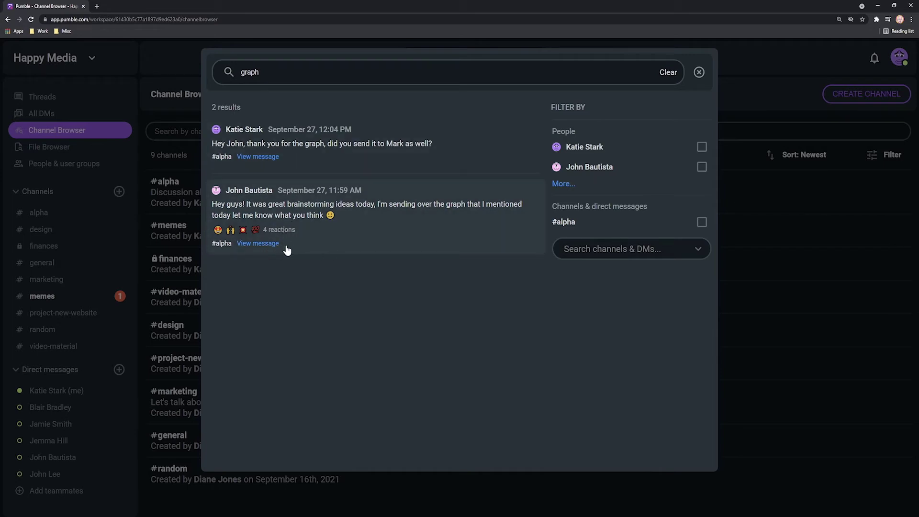
{"action": "left_click", "coordinate": [698, 73]}
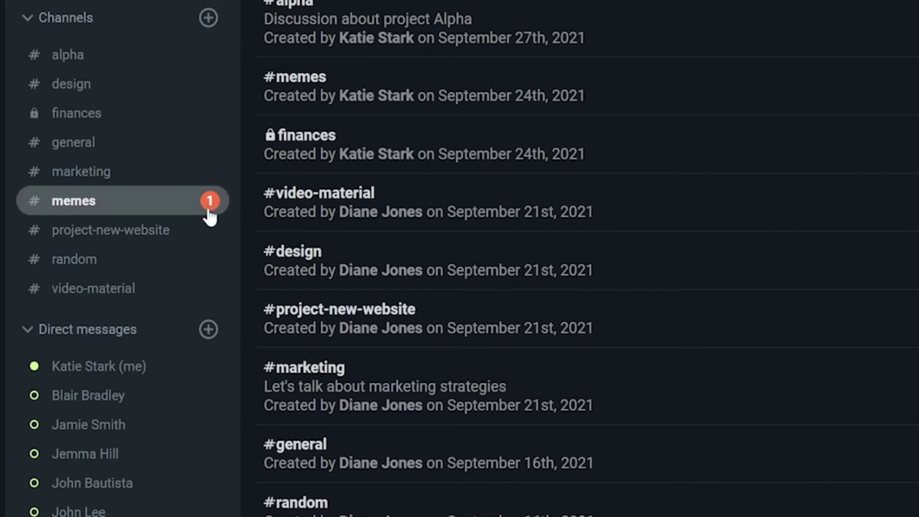
Open the memes channel and mute it through its channel details
{"action": "left_click", "coordinate": [136, 209]}
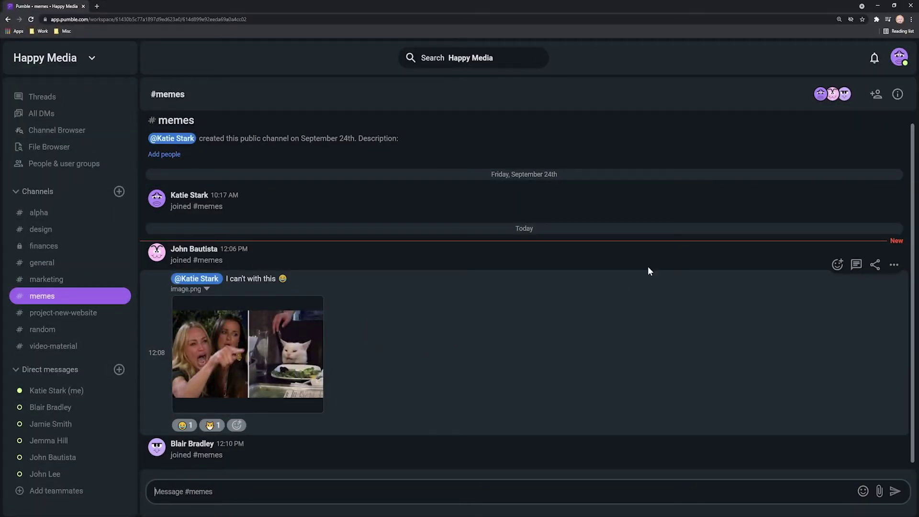
{"action": "left_click", "coordinate": [898, 94]}
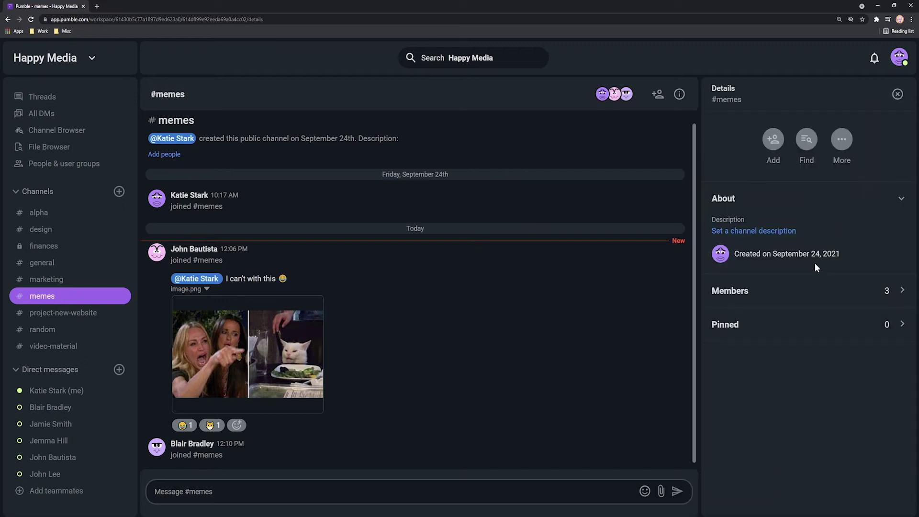
{"action": "left_click", "coordinate": [848, 142]}
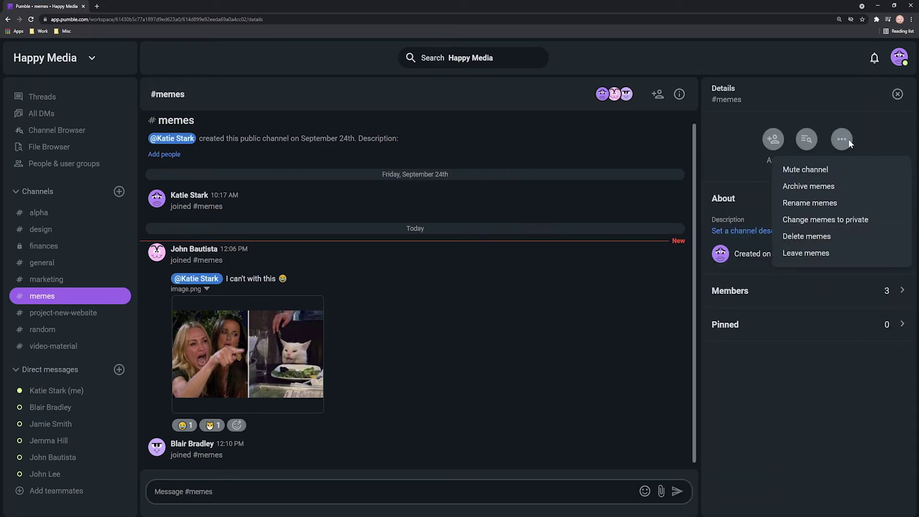
{"action": "left_click", "coordinate": [806, 171]}
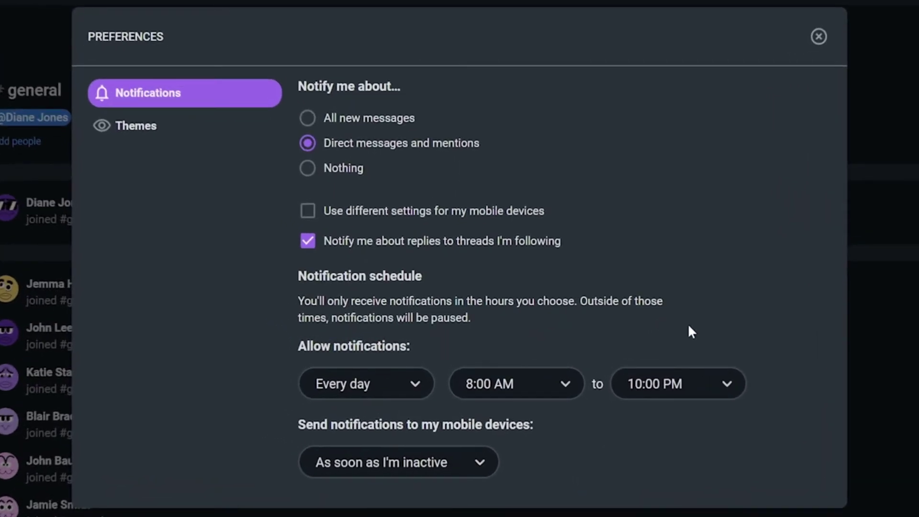
Try the All new messages and Nothing notification options, and set notifications back to Direct messages and mentions
{"action": "left_click", "coordinate": [309, 119]}
{"action": "left_click", "coordinate": [308, 149]}
{"action": "left_click", "coordinate": [310, 170]}
{"action": "left_click", "coordinate": [307, 143]}
Examine the day, start time and end time choices of the notification schedule
{"action": "left_click", "coordinate": [411, 391]}
{"action": "left_click", "coordinate": [573, 390]}
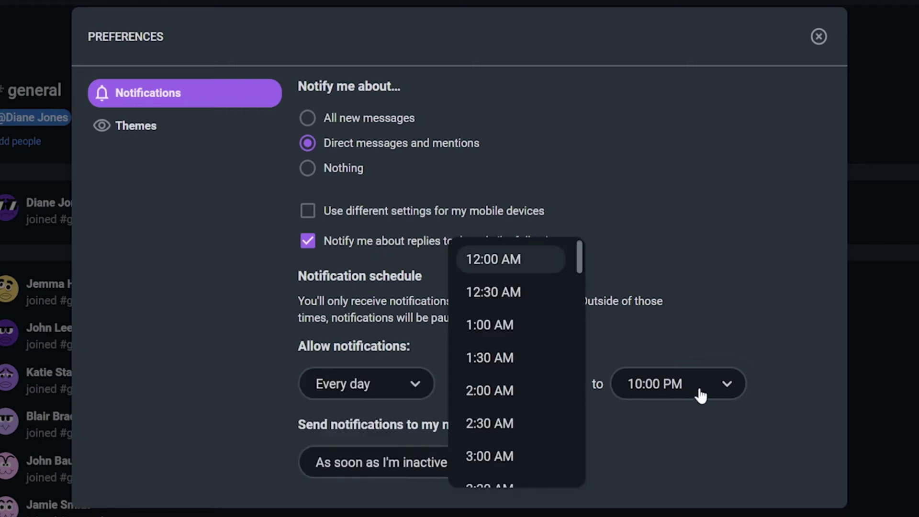
{"action": "left_click", "coordinate": [727, 387]}
{"action": "left_click", "coordinate": [807, 379]}
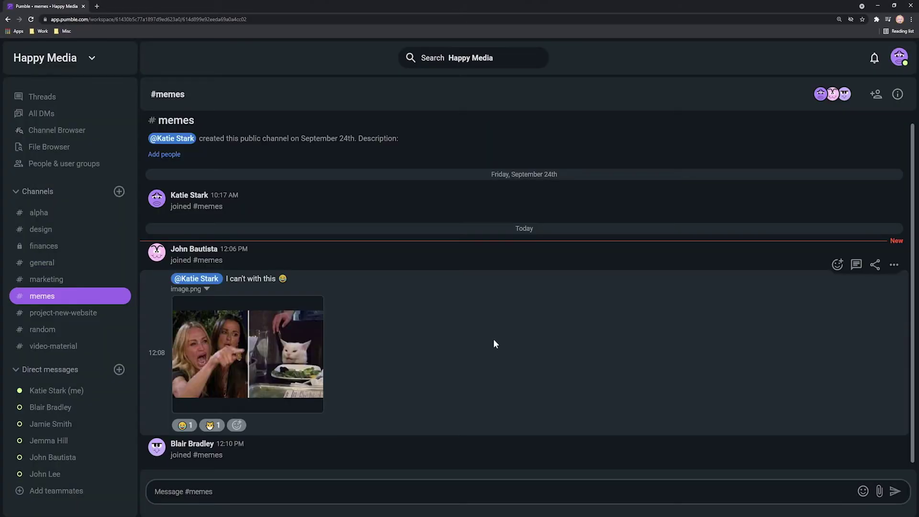
Pause notifications for 30 minutes
{"action": "left_click", "coordinate": [900, 56]}
{"action": "mouse_move", "coordinate": [770, 148]}
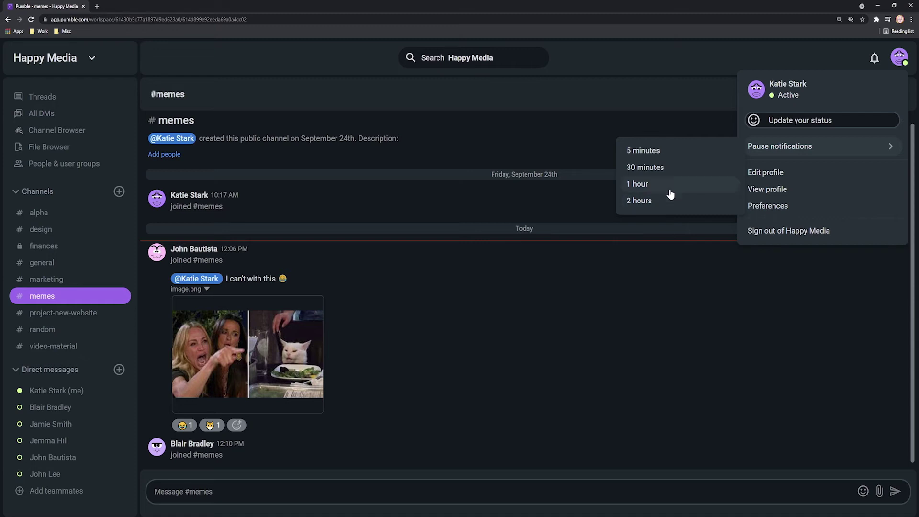
{"action": "left_click", "coordinate": [664, 169]}
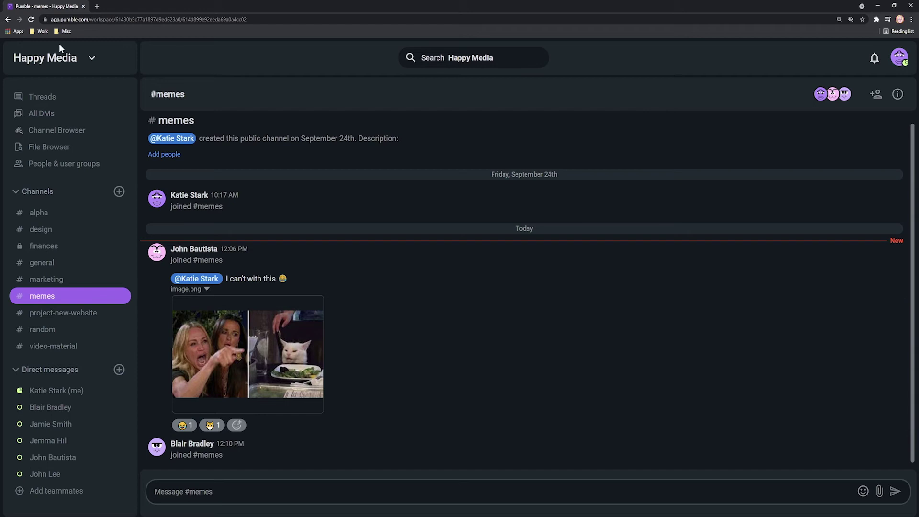
Try the Light theme for the workspace and set the theme back to Dark
{"action": "left_click", "coordinate": [89, 58]}
{"action": "left_click", "coordinate": [53, 146]}
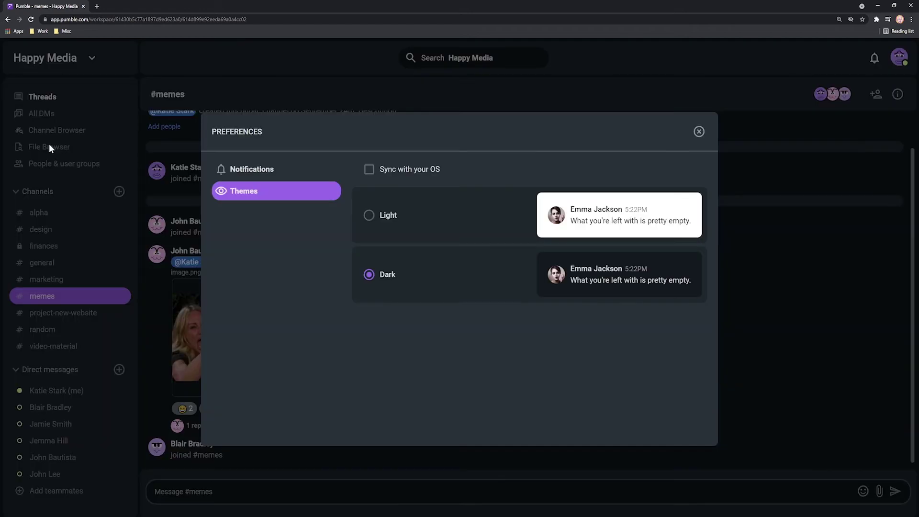
{"action": "left_click", "coordinate": [370, 217]}
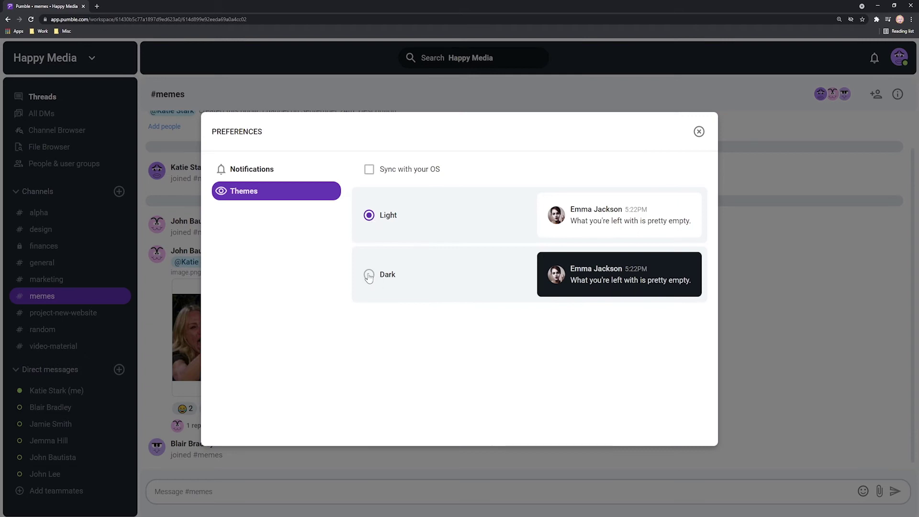
{"action": "left_click", "coordinate": [369, 275]}
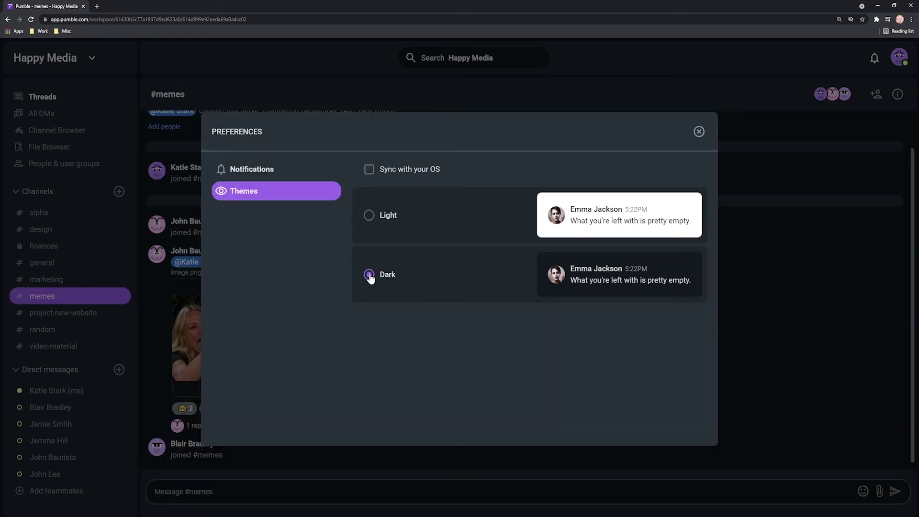
{"action": "key", "text": "Escape"}
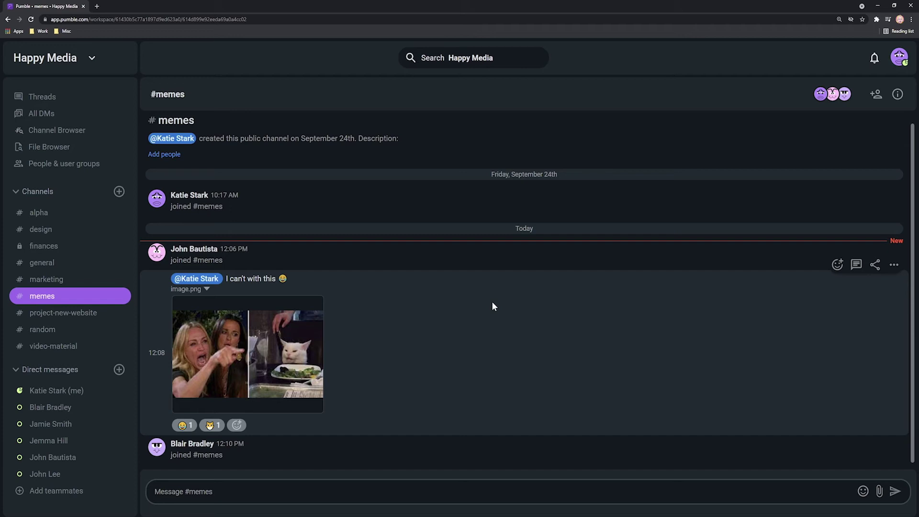
View the quick search for people and channels, and dismiss it
{"action": "key", "text": "ctrl+k"}
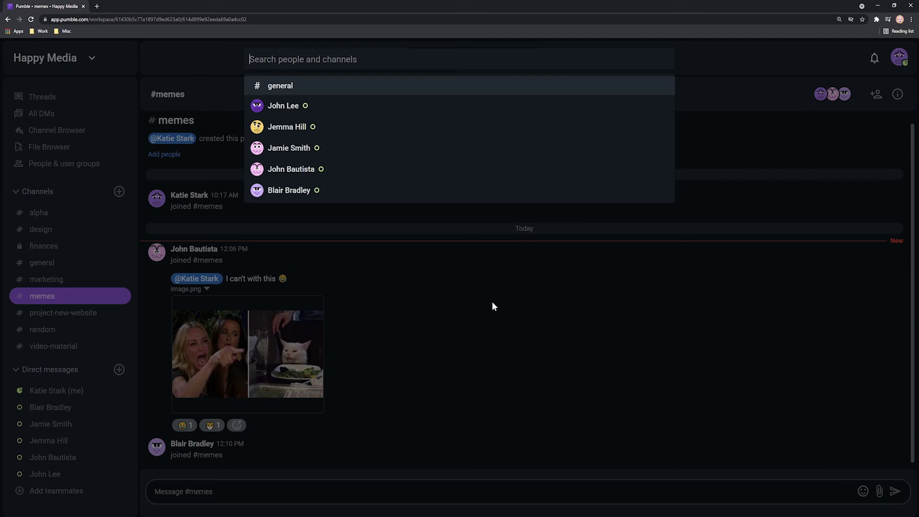
{"action": "key", "text": "Escape"}
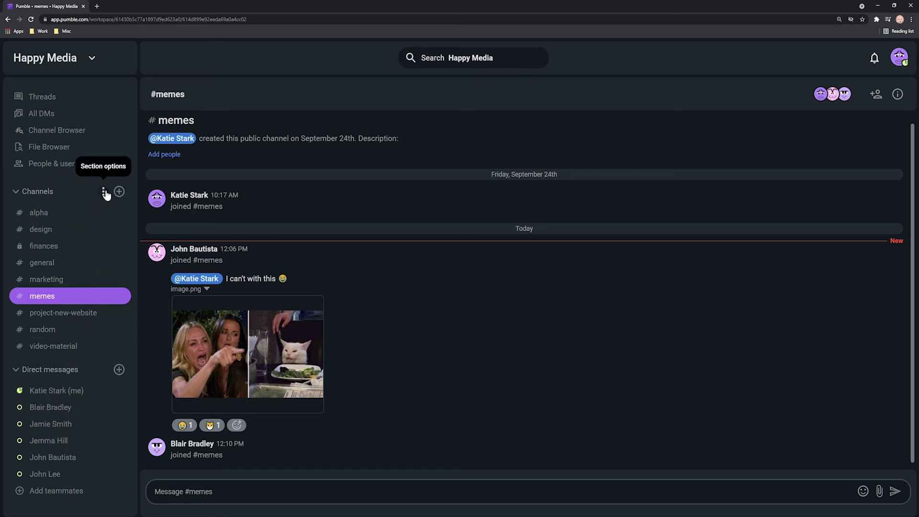
Create a sidebar section named "fun" and move the memes and random channels into it
{"action": "left_click", "coordinate": [103, 192]}
{"action": "left_click", "coordinate": [142, 211]}
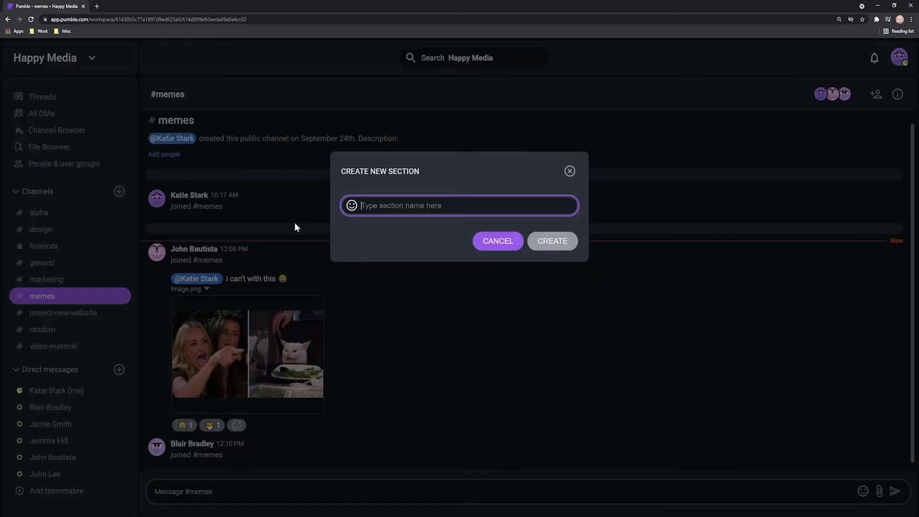
{"action": "type", "text": "fun"}
{"action": "key", "text": "Return"}
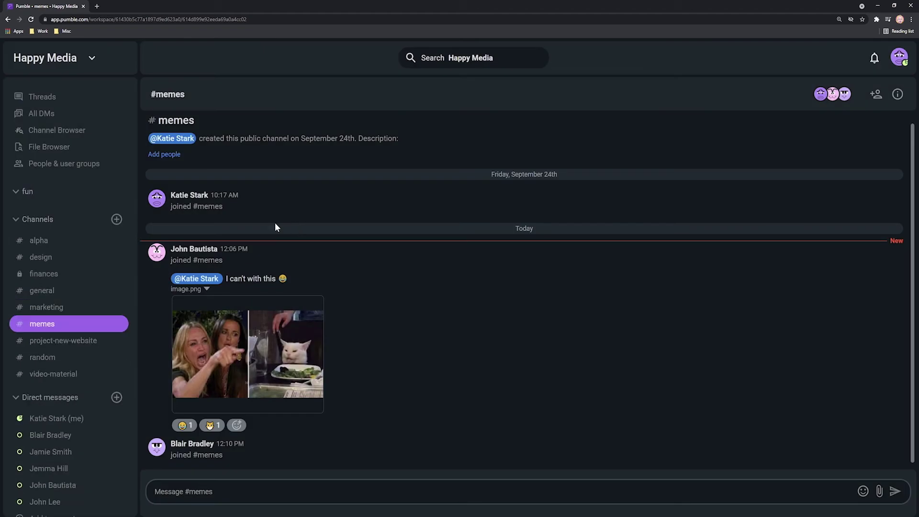
{"action": "left_click_drag", "start_coordinate": [52, 324], "coordinate": [50, 194]}
{"action": "left_click_drag", "start_coordinate": [58, 358], "coordinate": [61, 196]}
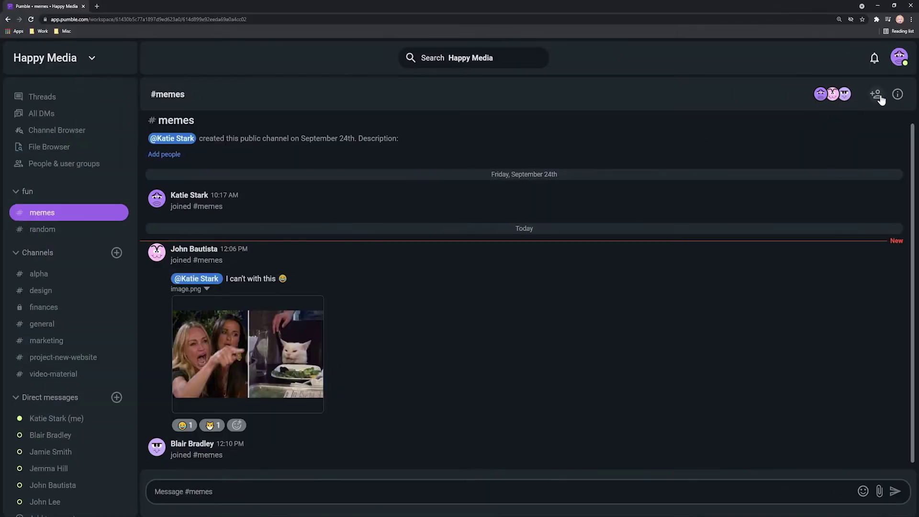
Set the profile status to "Food time", cleared after 30 minutes, and save it
{"action": "left_click", "coordinate": [899, 57]}
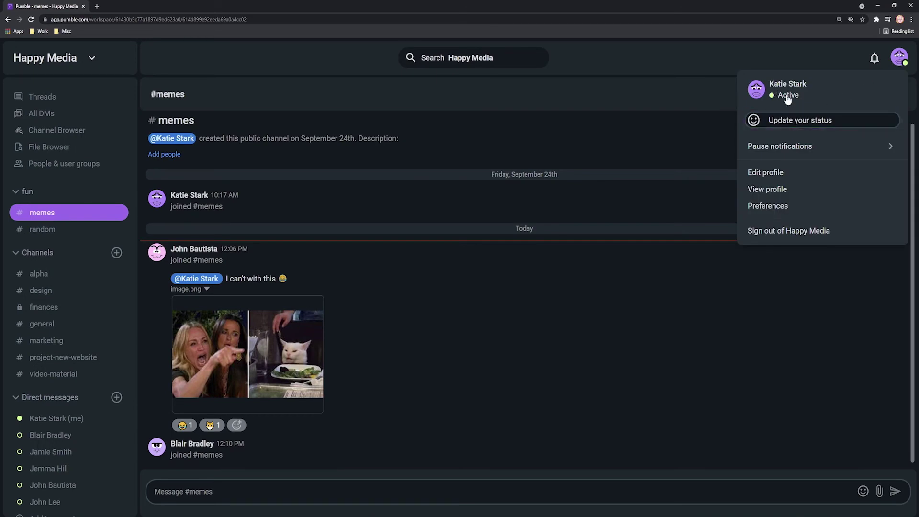
{"action": "left_click", "coordinate": [778, 119]}
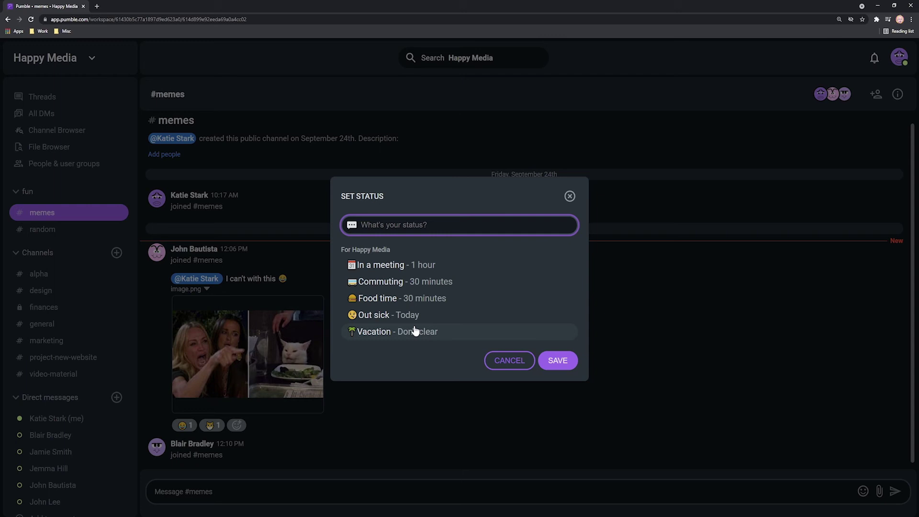
{"action": "left_click", "coordinate": [422, 301]}
{"action": "left_click", "coordinate": [421, 279]}
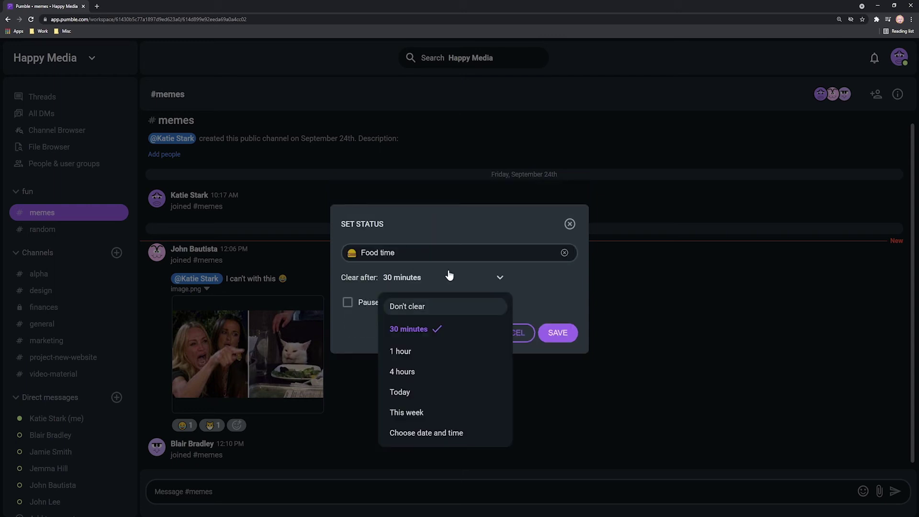
{"action": "left_click", "coordinate": [421, 329]}
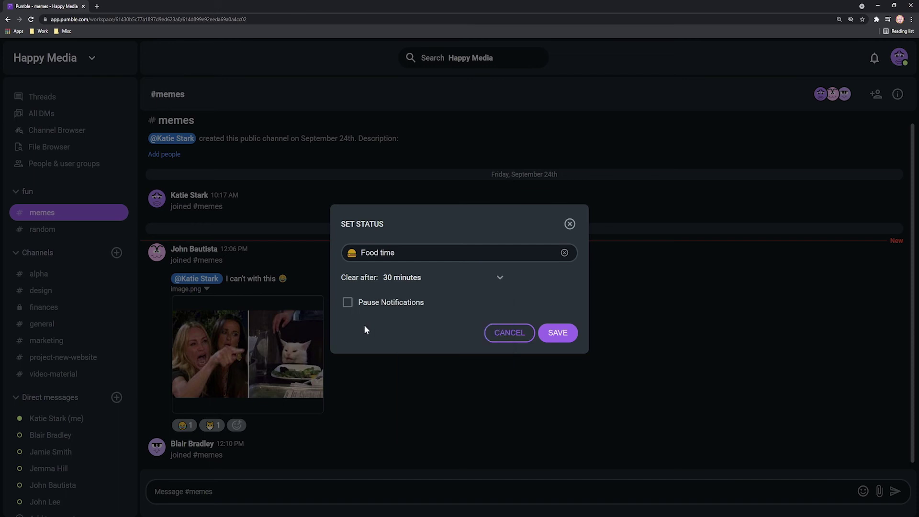
{"action": "left_click", "coordinate": [557, 333]}
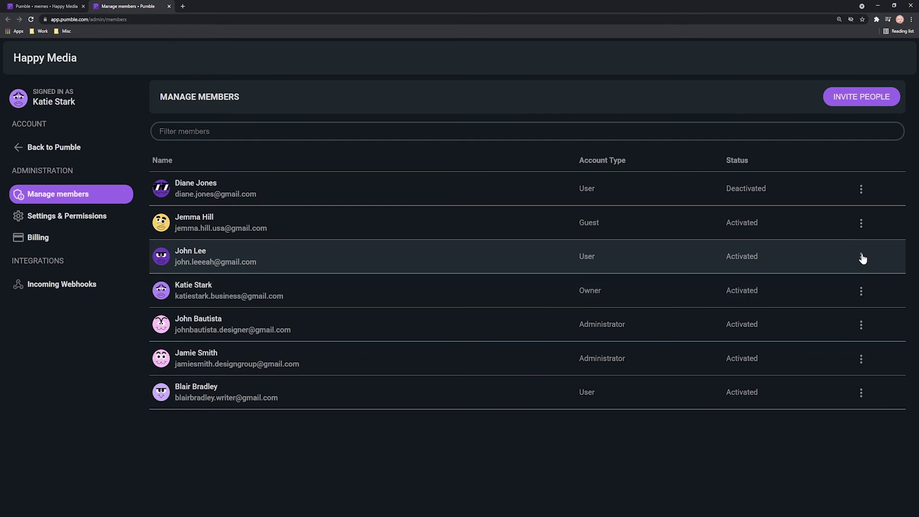
View the account actions for an active regular user and open the account type change for an administrator in the member list
{"action": "left_click", "coordinate": [861, 257]}
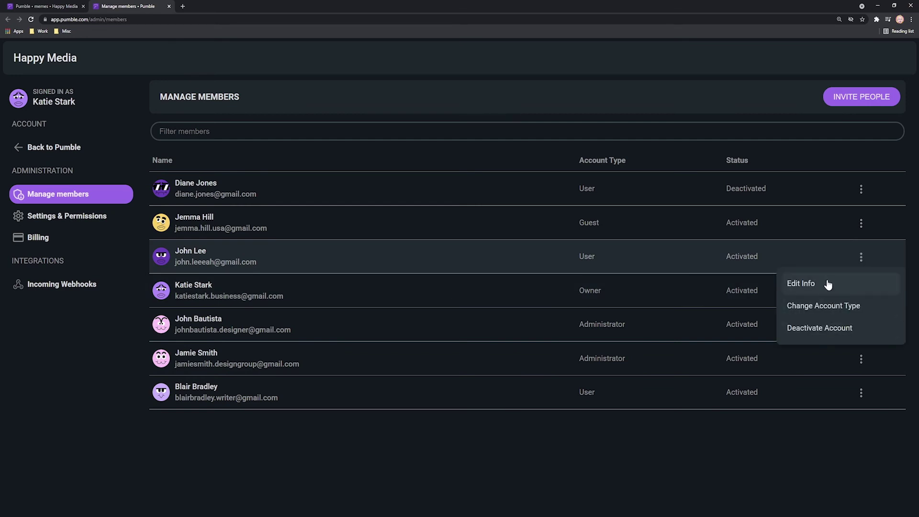
{"action": "left_click", "coordinate": [648, 286]}
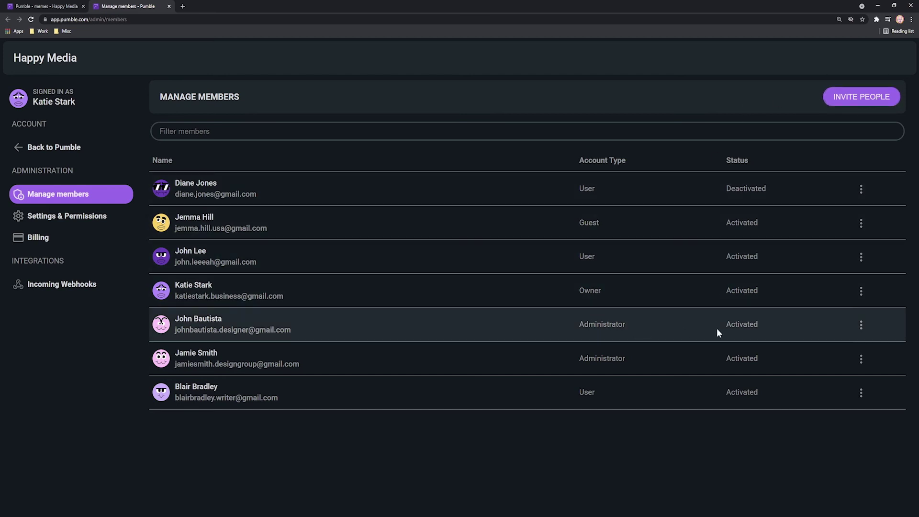
{"action": "left_click", "coordinate": [861, 325]}
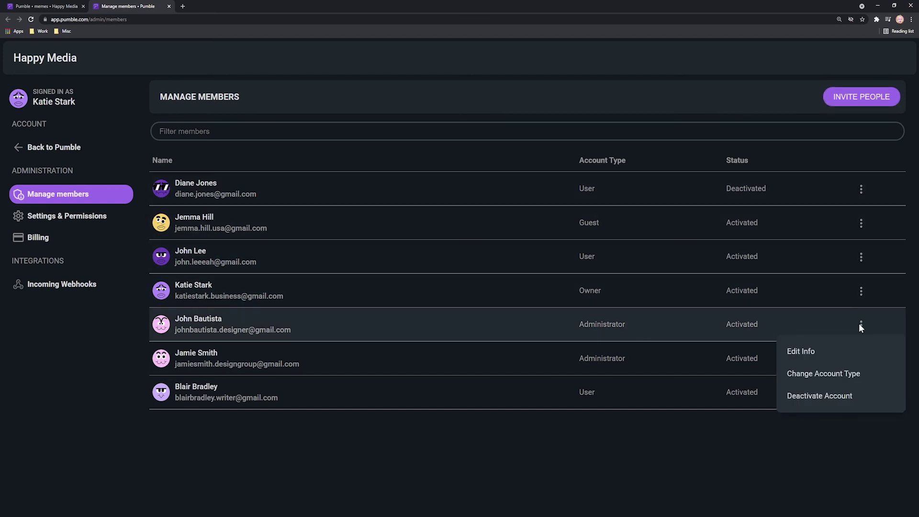
{"action": "left_click", "coordinate": [818, 379]}
{"action": "left_click", "coordinate": [524, 339]}
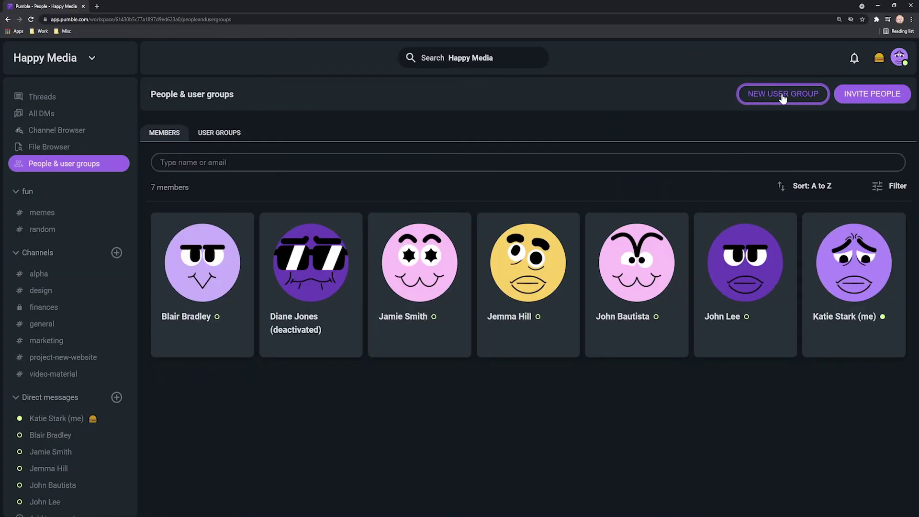
Start a new user group named "Design" with the handle "design-team" and continue to adding members
{"action": "left_click", "coordinate": [753, 95]}
{"action": "type", "text": "Design"}
{"action": "key", "text": "Tab"}
{"action": "type", "text": "design-team"}
{"action": "left_click", "coordinate": [564, 443]}
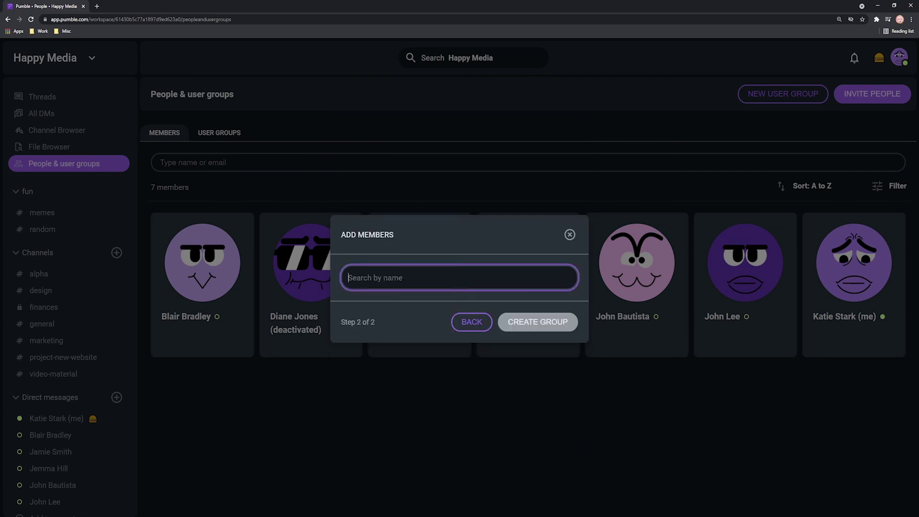
Add the two administrators as members of the new group and create it
{"action": "left_click", "coordinate": [460, 278]}
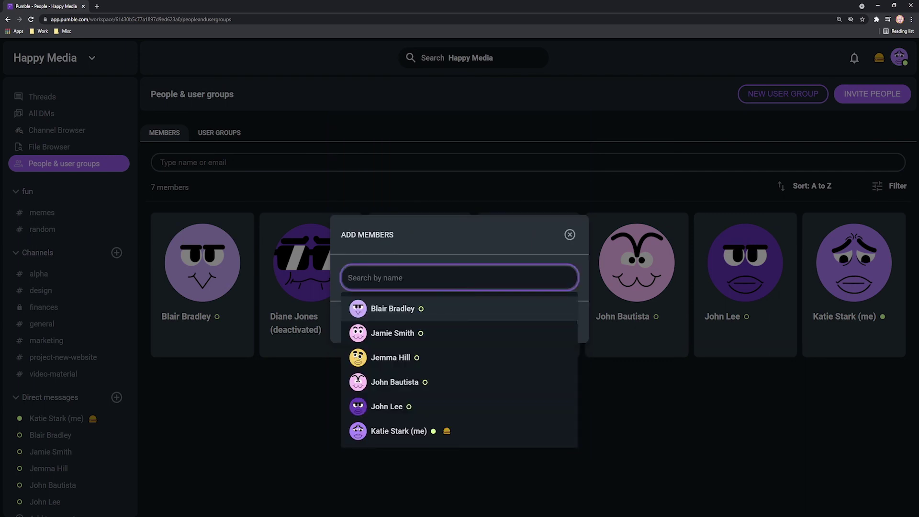
{"action": "left_click", "coordinate": [404, 382]}
{"action": "left_click", "coordinate": [446, 278]}
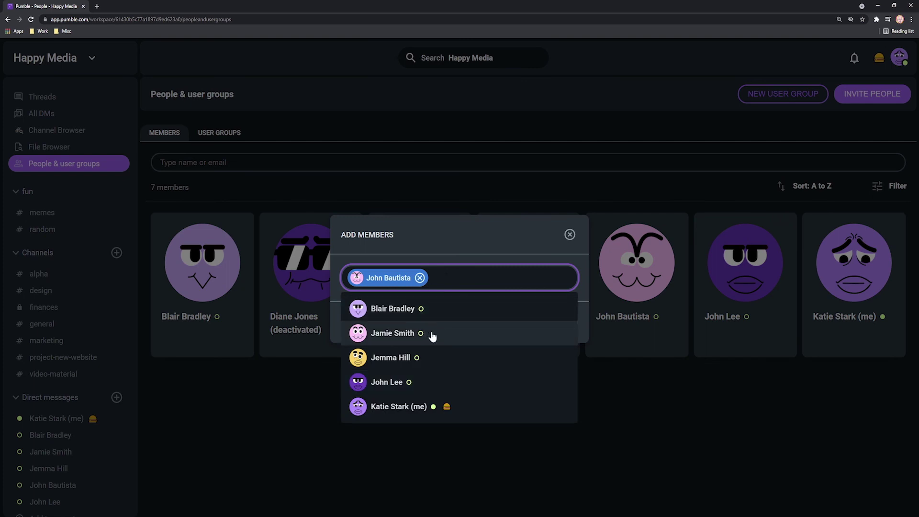
{"action": "left_click", "coordinate": [431, 335]}
{"action": "left_click", "coordinate": [548, 325]}
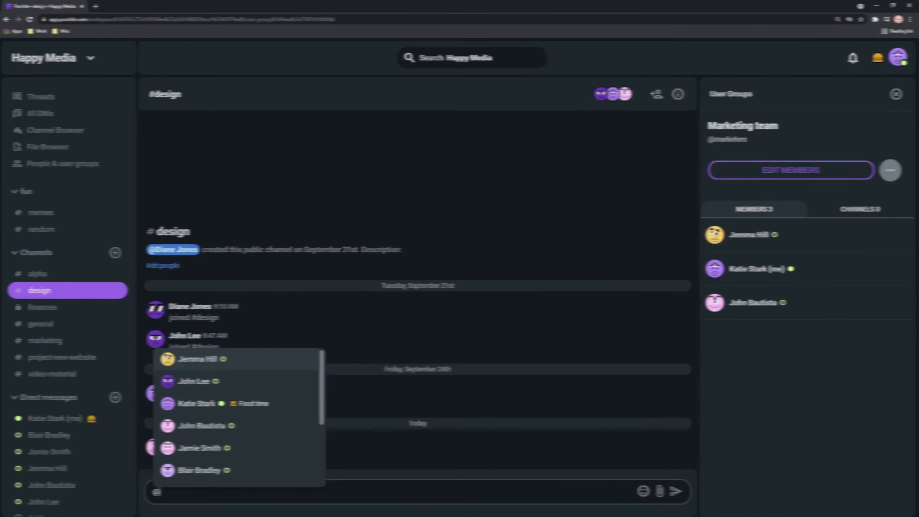
Mention the Design user group in the design channel and send the message "ETA on landing page design?"
{"action": "type", "text": "desi"}
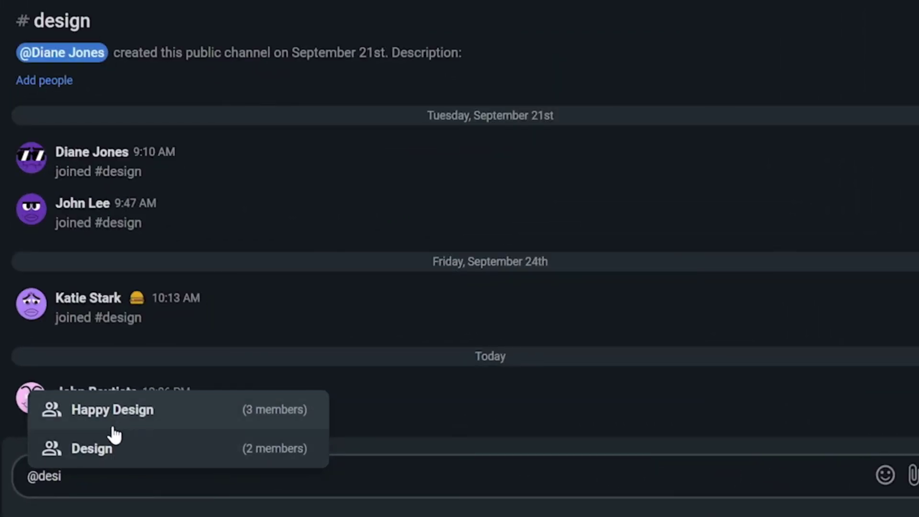
{"action": "left_click", "coordinate": [106, 448]}
{"action": "type", "text": "ETA on landing page design?"}
{"action": "key", "text": "Return"}
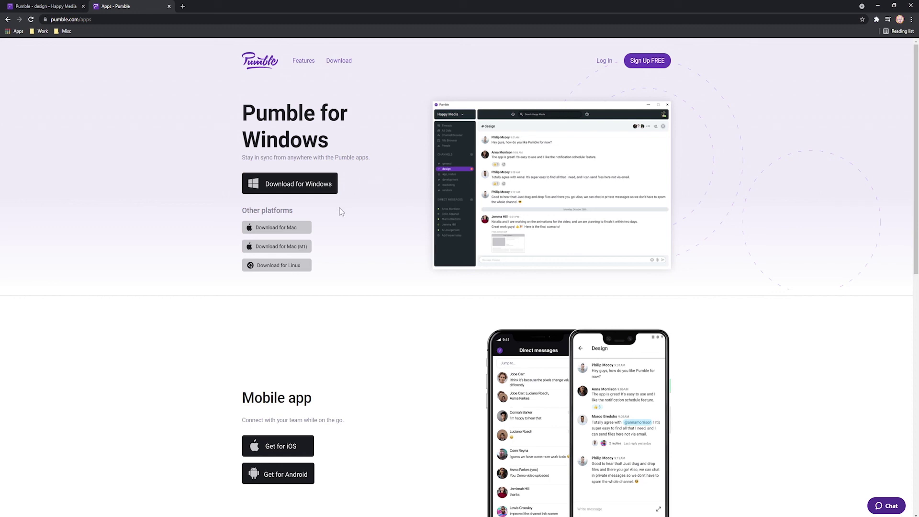
Examine the desktop, mobile and browser options on Pumble's apps download page
{"action": "scroll", "coordinate": [387, 337], "scroll_direction": "down", "scroll_amount": 2}
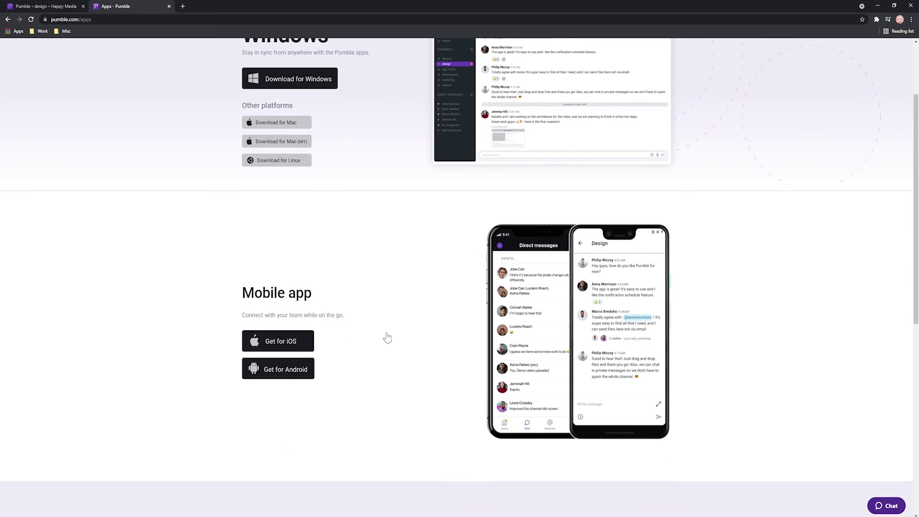
{"action": "scroll", "coordinate": [387, 337], "scroll_direction": "down", "scroll_amount": 2}
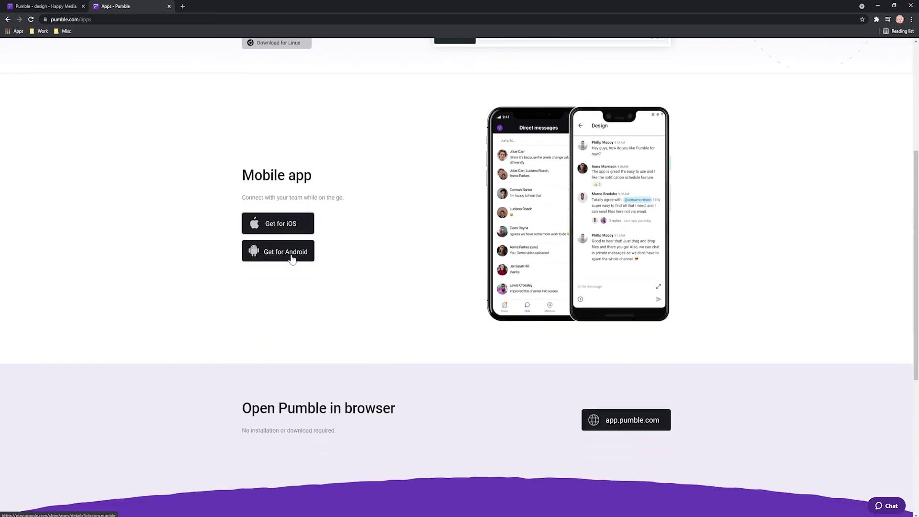
{"action": "scroll", "coordinate": [378, 299], "scroll_direction": "up", "scroll_amount": 1}
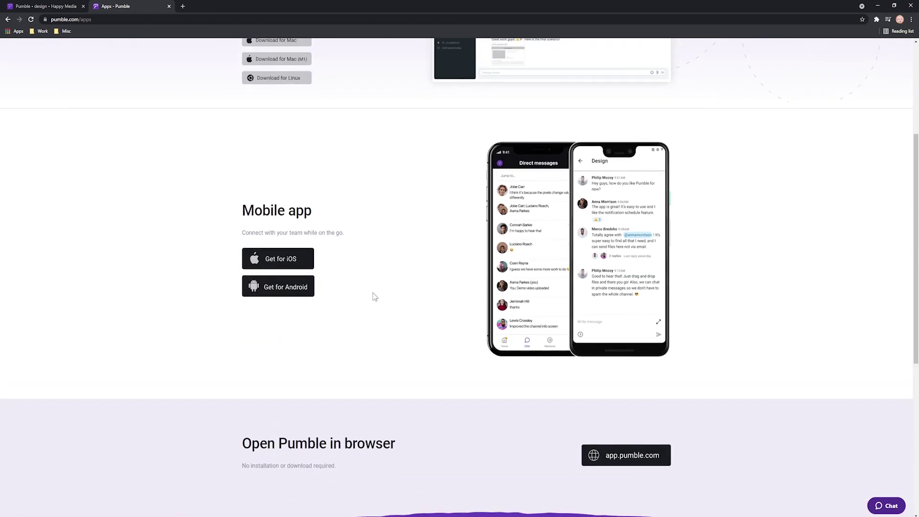
{"action": "scroll", "coordinate": [374, 297], "scroll_direction": "up", "scroll_amount": 4}
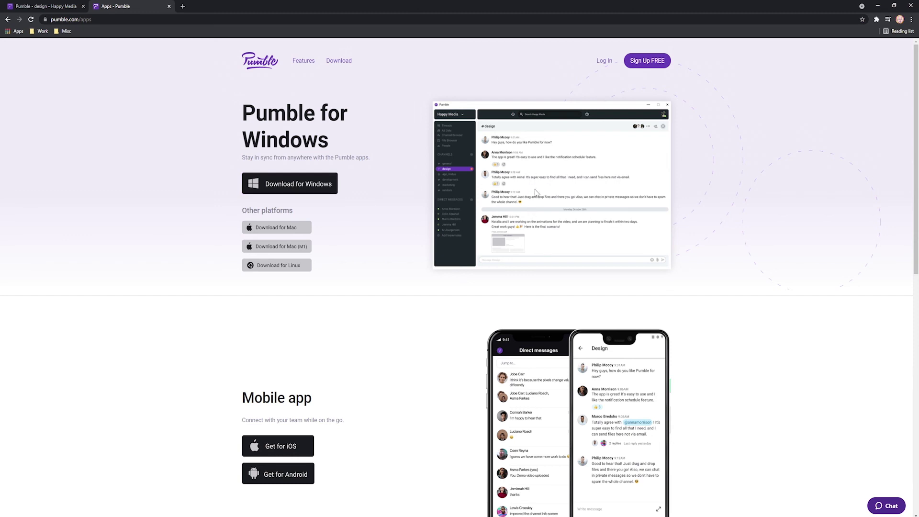
{"action": "scroll", "coordinate": [535, 193], "scroll_direction": "down", "scroll_amount": 3}
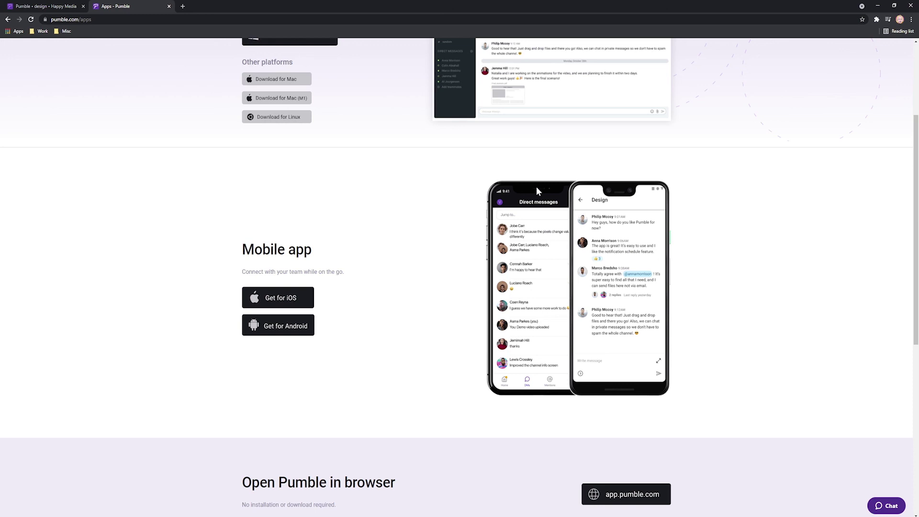
{"action": "scroll", "coordinate": [536, 189], "scroll_direction": "up", "scroll_amount": 3}
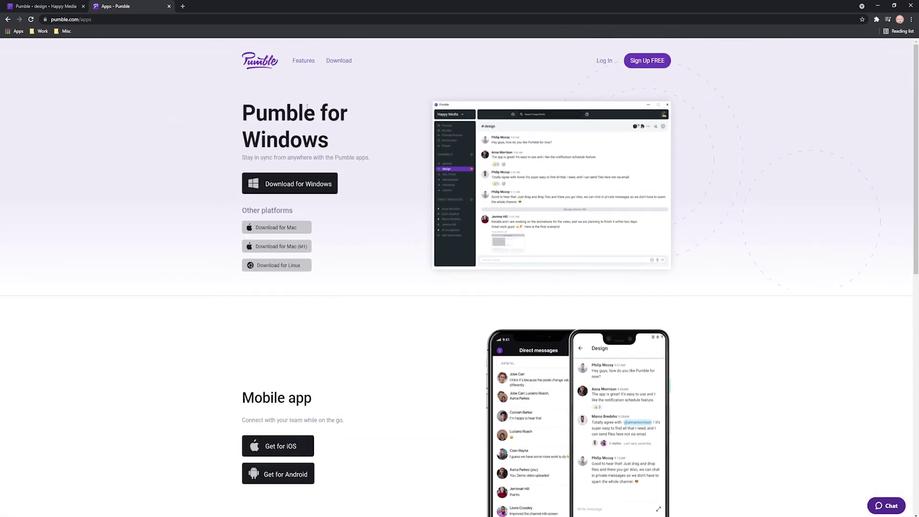
Open the Pumble website's homepage and look through its messaging features, supported platforms and pricing sections
{"action": "left_click", "coordinate": [254, 66]}
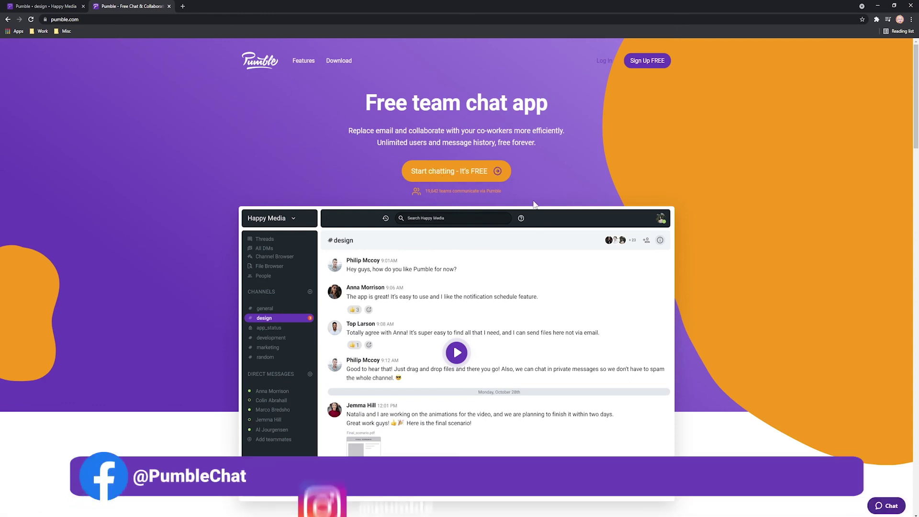
{"action": "scroll", "coordinate": [614, 184], "scroll_direction": "down", "scroll_amount": 7}
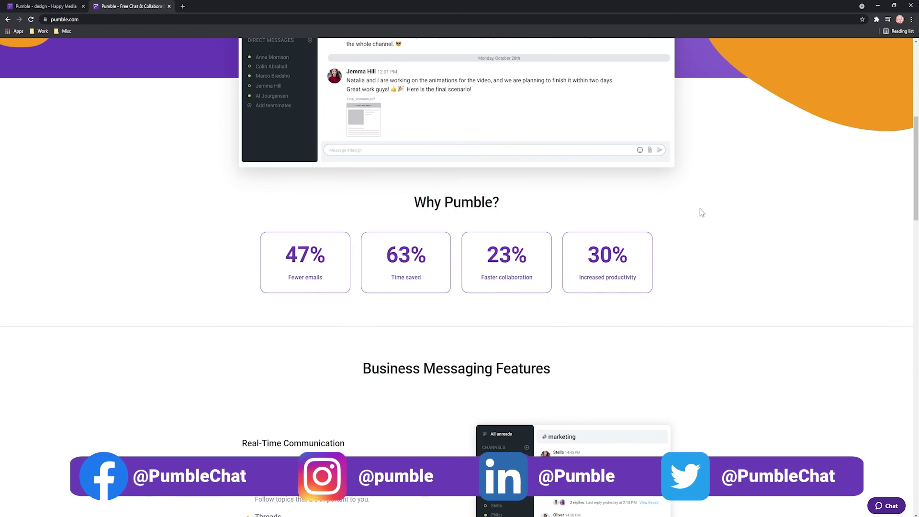
{"action": "scroll", "coordinate": [702, 212], "scroll_direction": "down", "scroll_amount": 5}
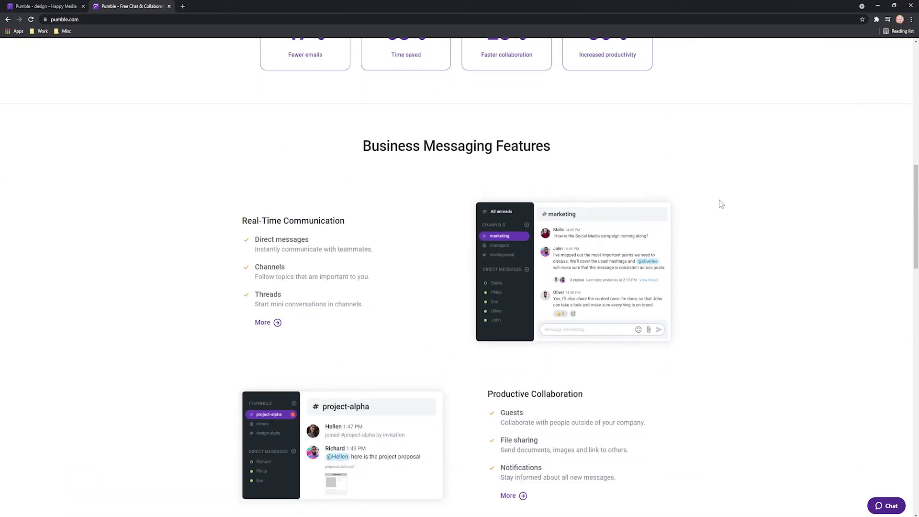
{"action": "scroll", "coordinate": [722, 204], "scroll_direction": "down", "scroll_amount": 5}
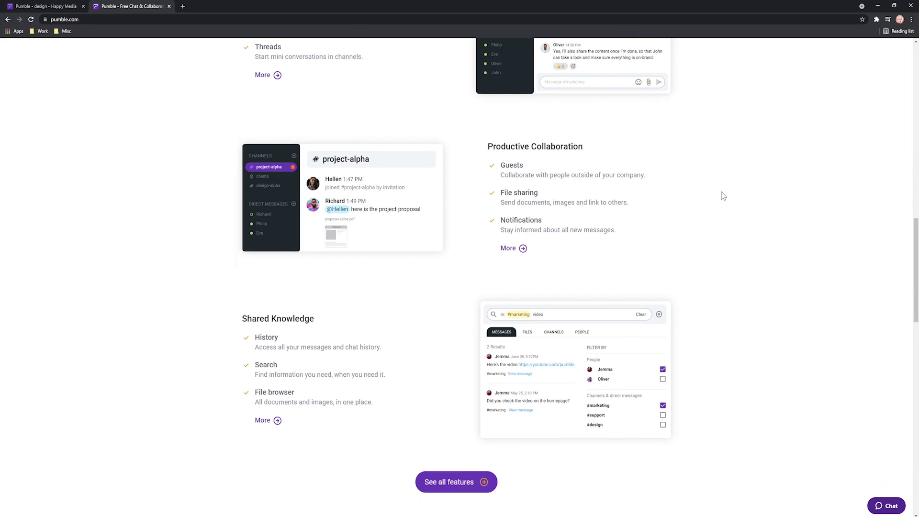
{"action": "scroll", "coordinate": [723, 196], "scroll_direction": "down", "scroll_amount": 5}
{"action": "scroll", "coordinate": [723, 196], "scroll_direction": "down", "scroll_amount": 4}
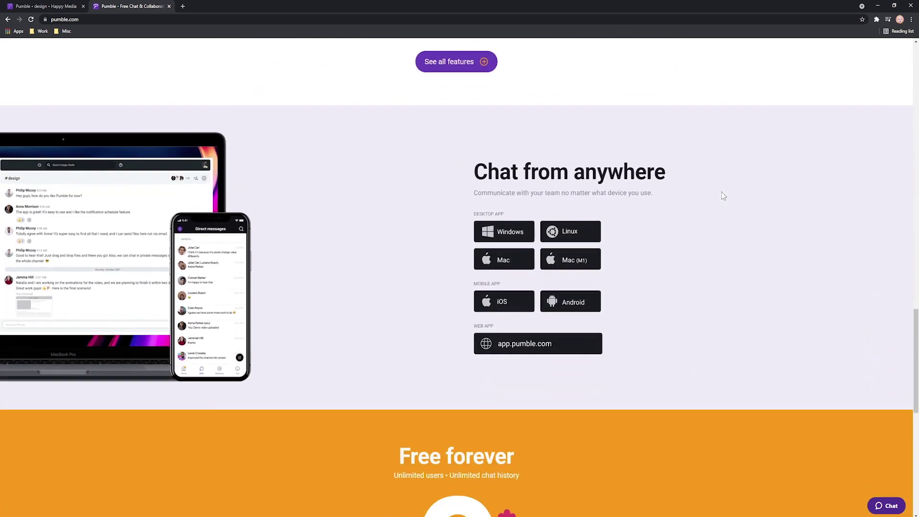
{"action": "scroll", "coordinate": [713, 216], "scroll_direction": "down", "scroll_amount": 6}
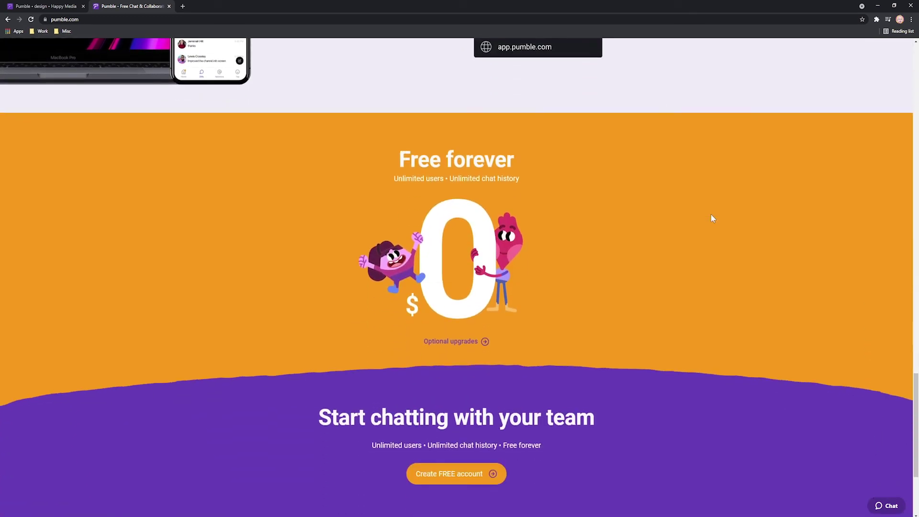